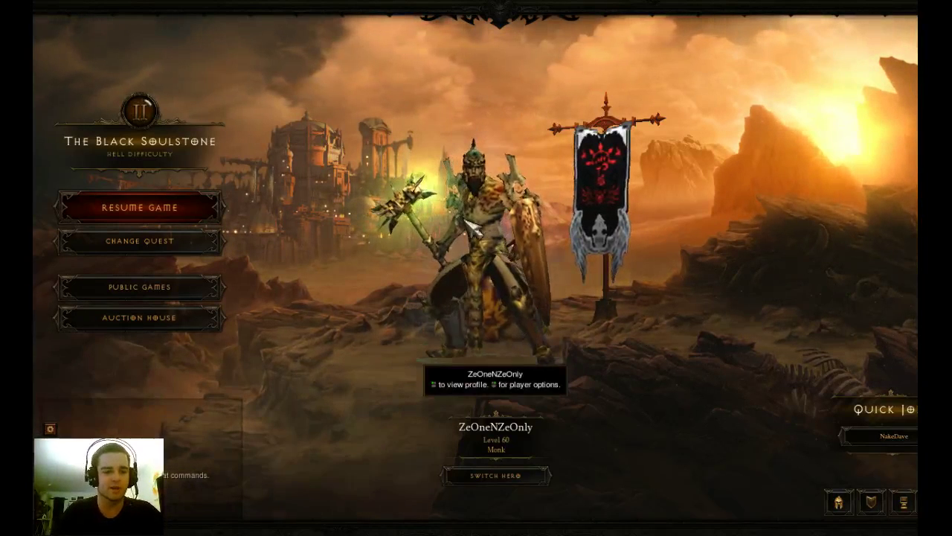
Step: Open the game's video options, review the screen and quality settings, and accept them
{"action": "key", "text": "Escape"}
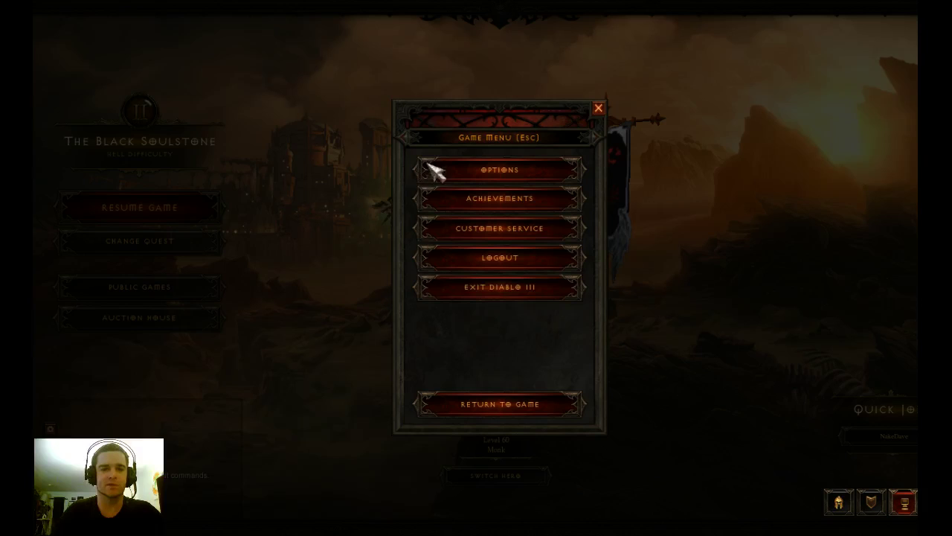
{"action": "left_click", "coordinate": [521, 179]}
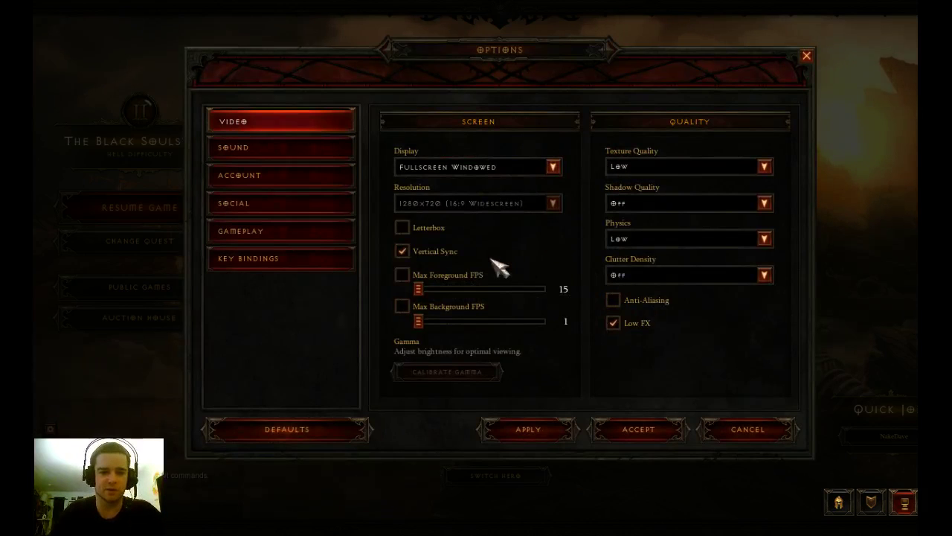
{"action": "mouse_move", "coordinate": [439, 255]}
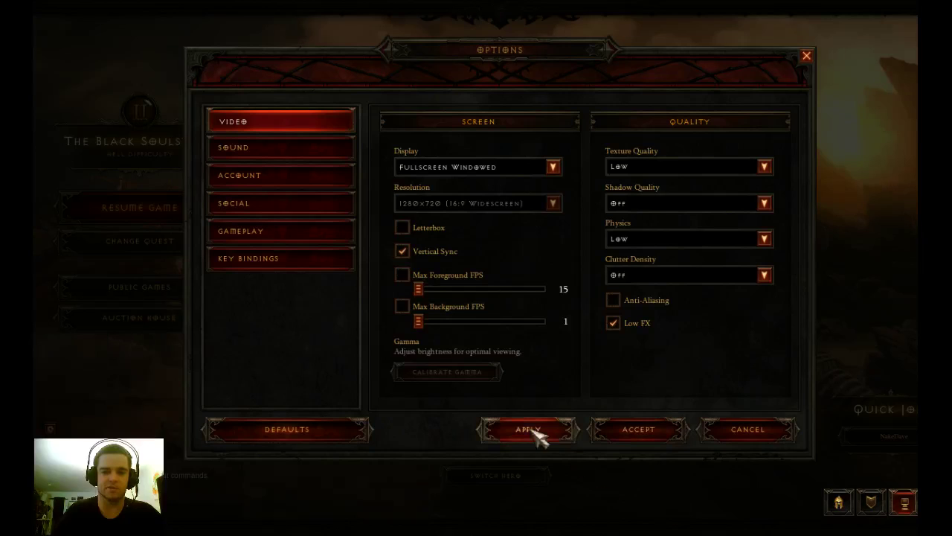
{"action": "left_click", "coordinate": [651, 435]}
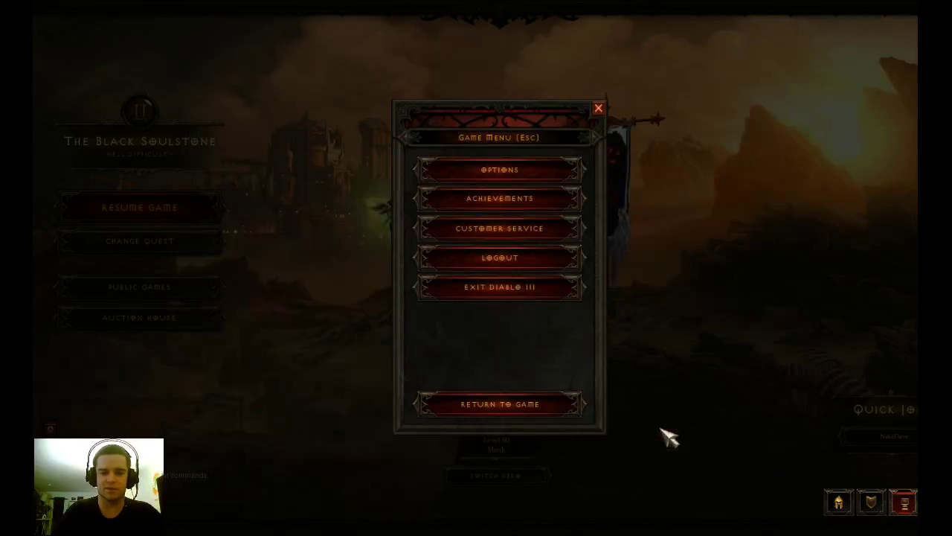
Step: Switch from the Diablo III game menu to the D3Prefs file in Notepad
{"action": "left_click", "coordinate": [512, 295]}
{"action": "key", "text": "Escape"}
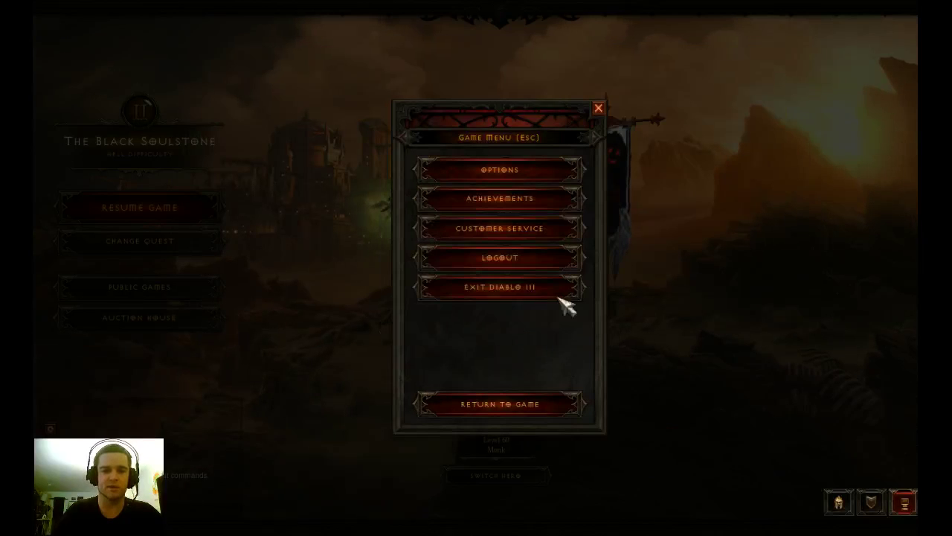
{"action": "key", "text": "alt+Tab"}
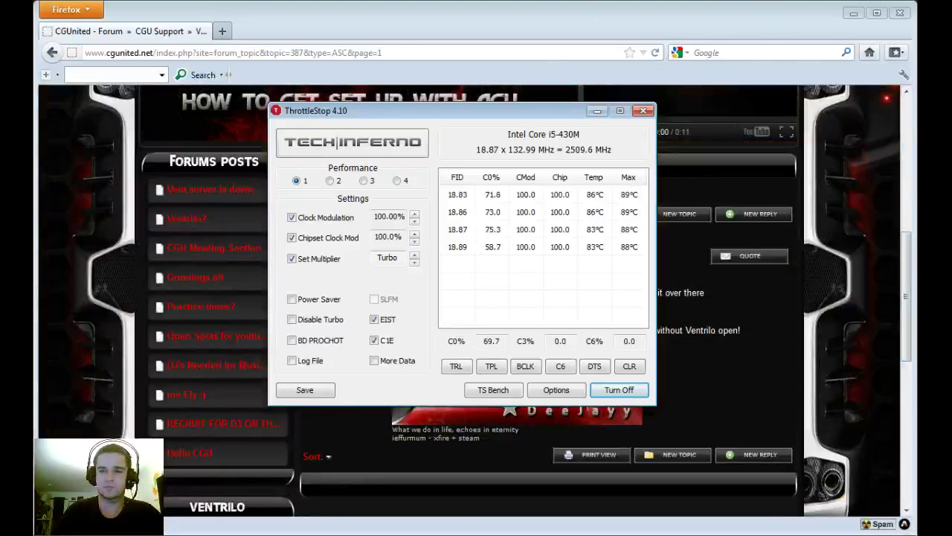
{"action": "key", "text": "alt+Tab"}
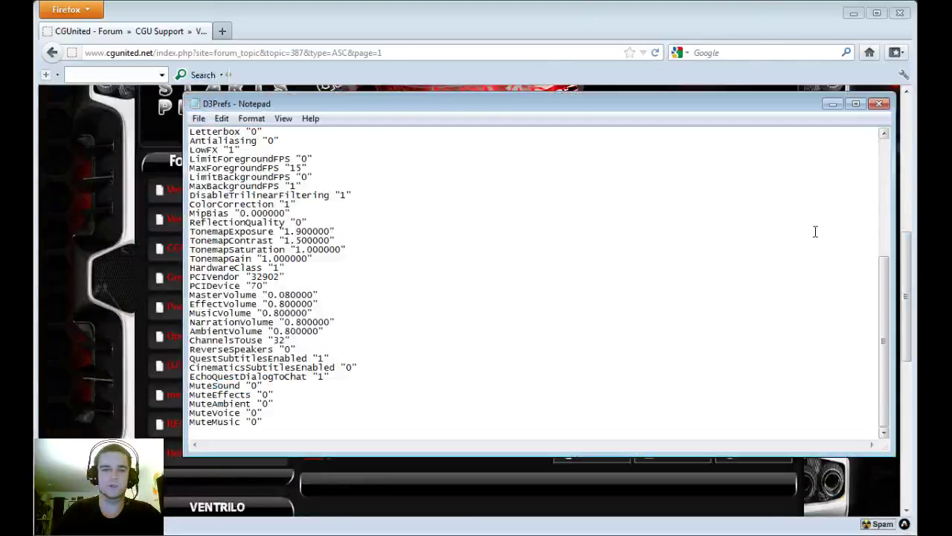
Step: Examine the display, quality and sound preferences throughout the D3Prefs file
{"action": "scroll", "coordinate": [364, 208], "scroll_direction": "up", "scroll_amount": 5}
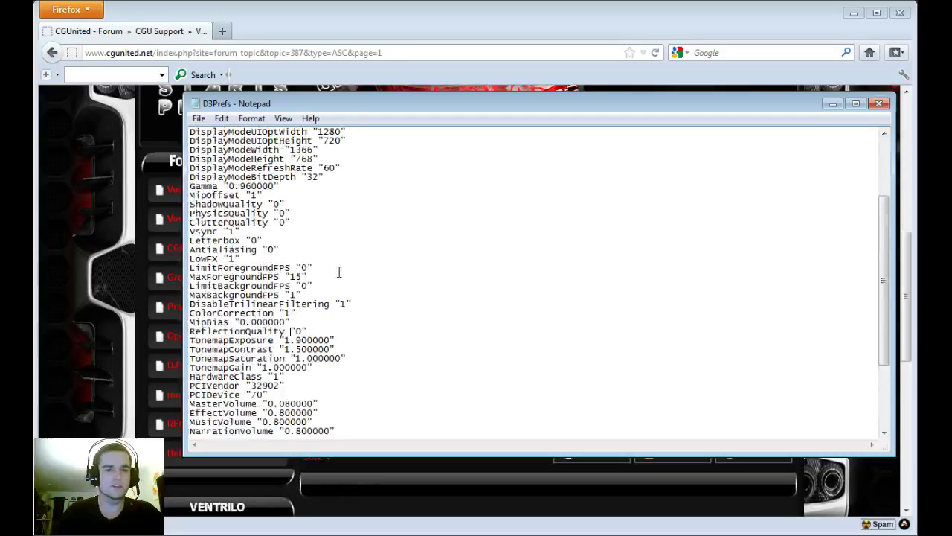
{"action": "scroll", "coordinate": [406, 266], "scroll_direction": "down", "scroll_amount": 1}
{"action": "scroll", "coordinate": [406, 266], "scroll_direction": "down", "scroll_amount": 5}
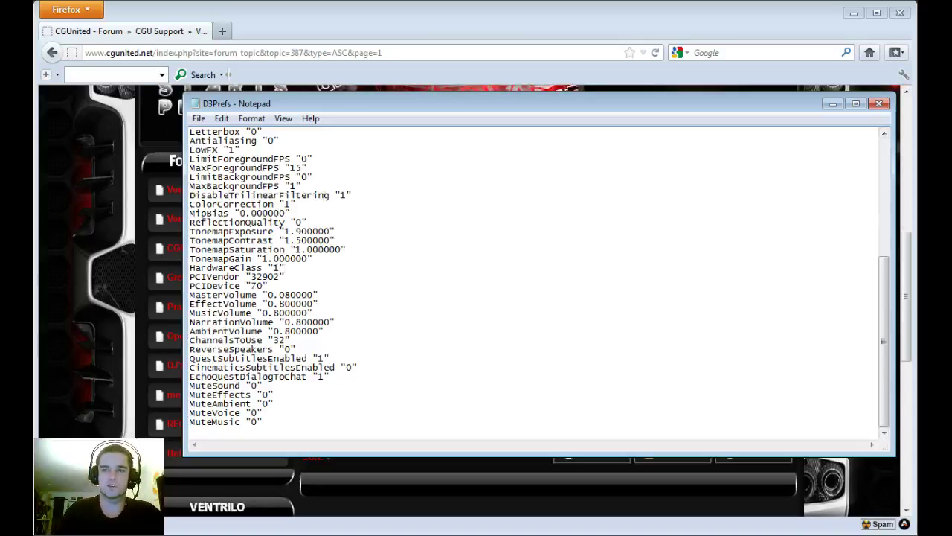
{"action": "key", "text": "super"}
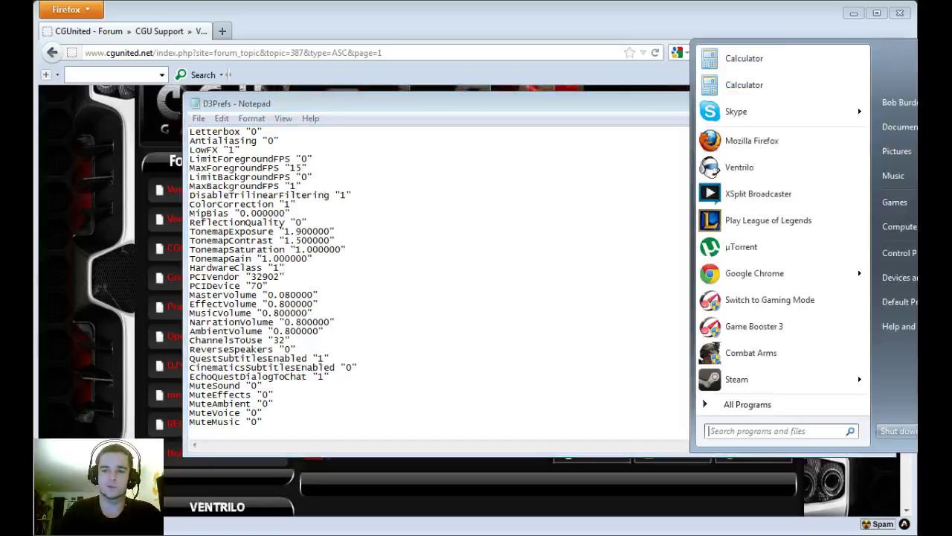
{"action": "left_click", "coordinate": [219, 103]}
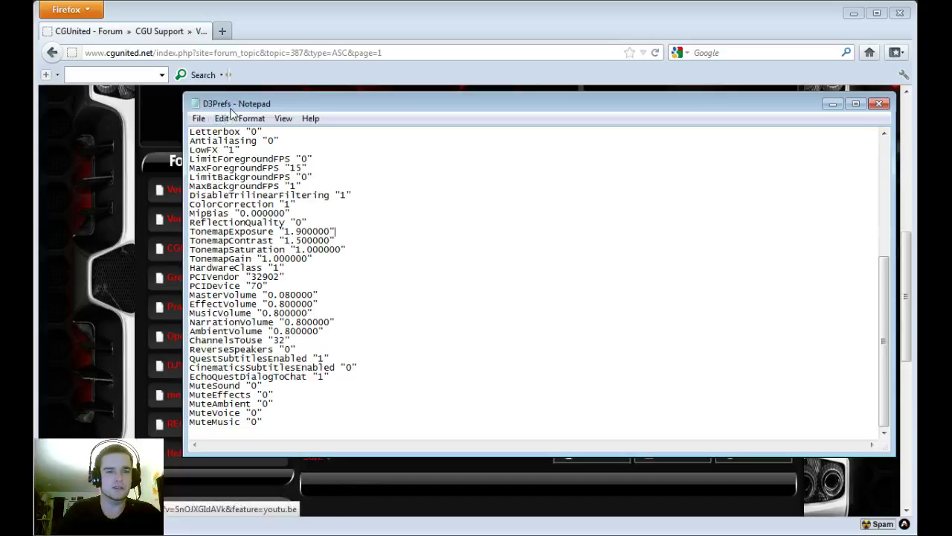
{"action": "scroll", "coordinate": [287, 305], "scroll_direction": "up", "scroll_amount": 7}
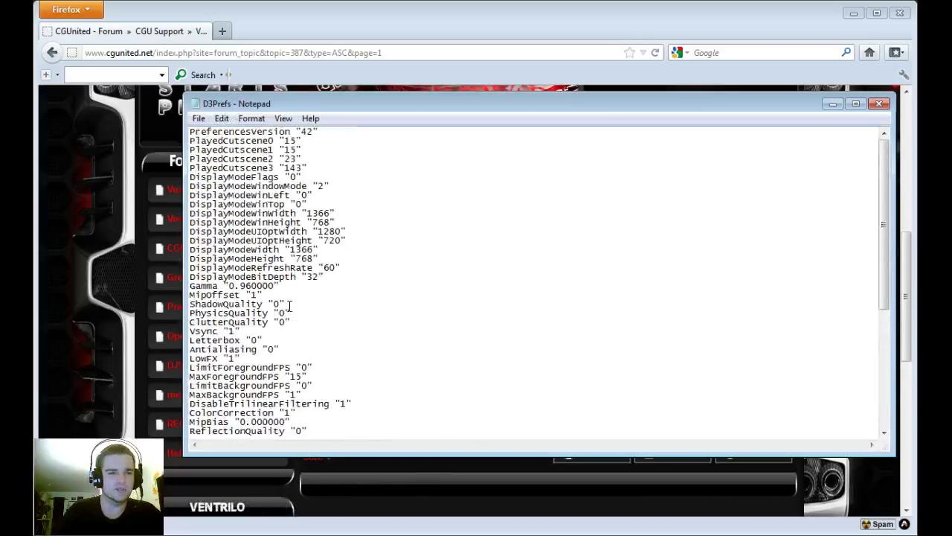
{"action": "scroll", "coordinate": [287, 399], "scroll_direction": "down", "scroll_amount": 2}
{"action": "scroll", "coordinate": [286, 399], "scroll_direction": "down", "scroll_amount": 6}
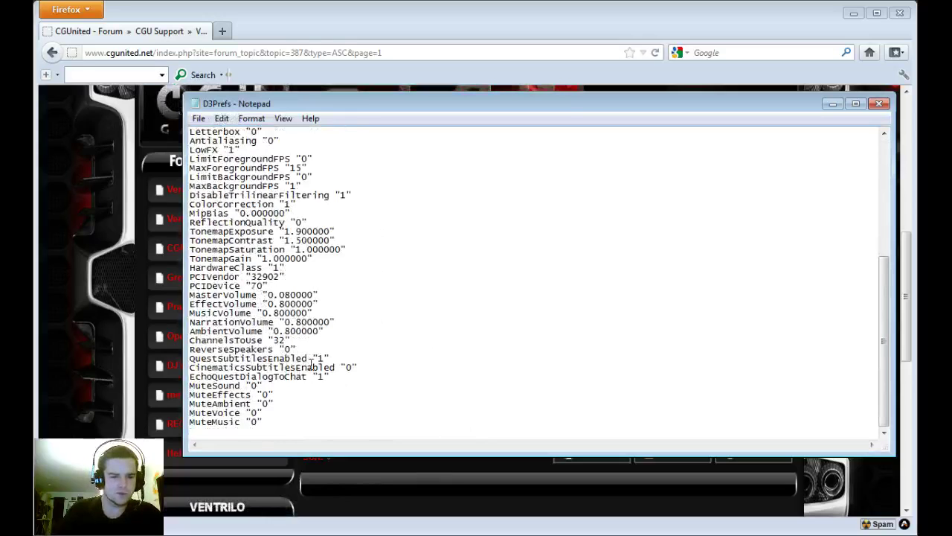
Step: Place the text cursor directly after the digit in the DisableTrilinearFiltering value
{"action": "left_click", "coordinate": [280, 267]}
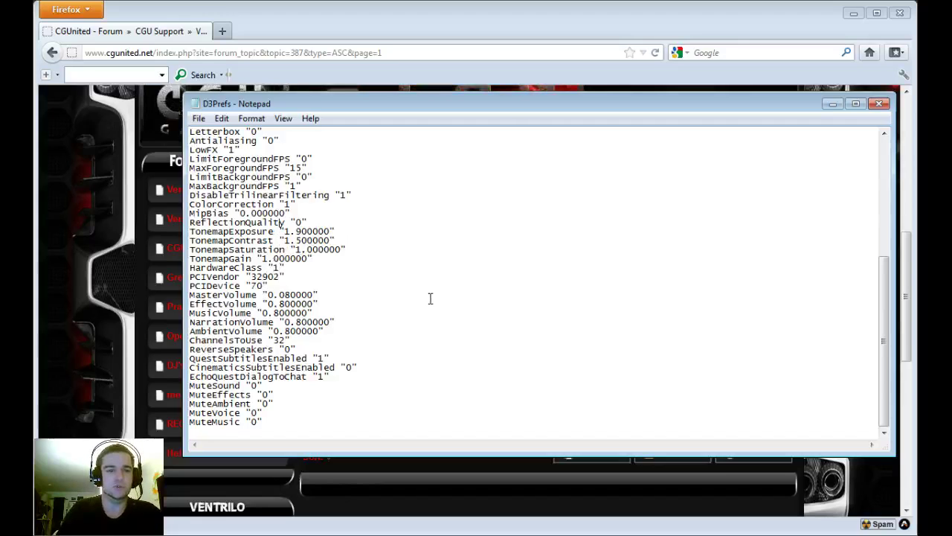
{"action": "key", "text": "Up"}
{"action": "key", "text": "Up"}
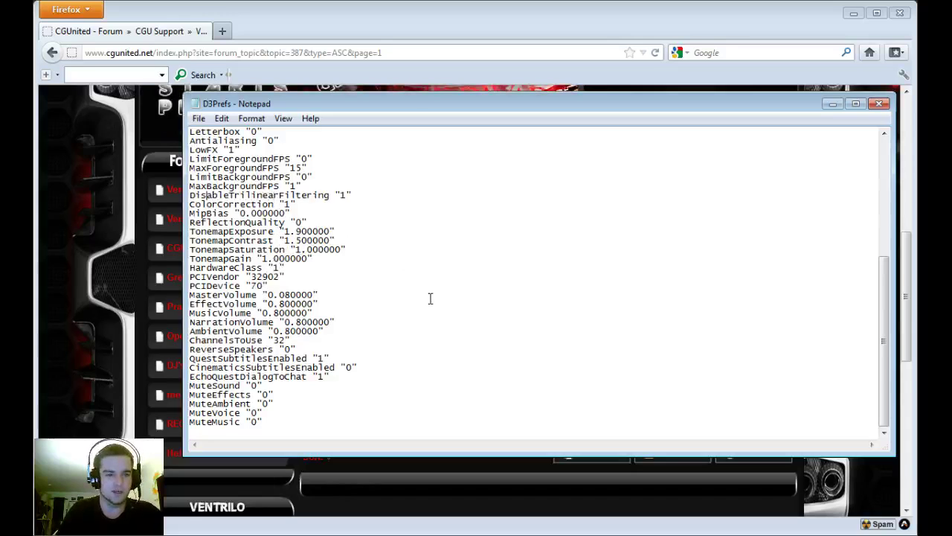
{"action": "key", "text": "Left"}
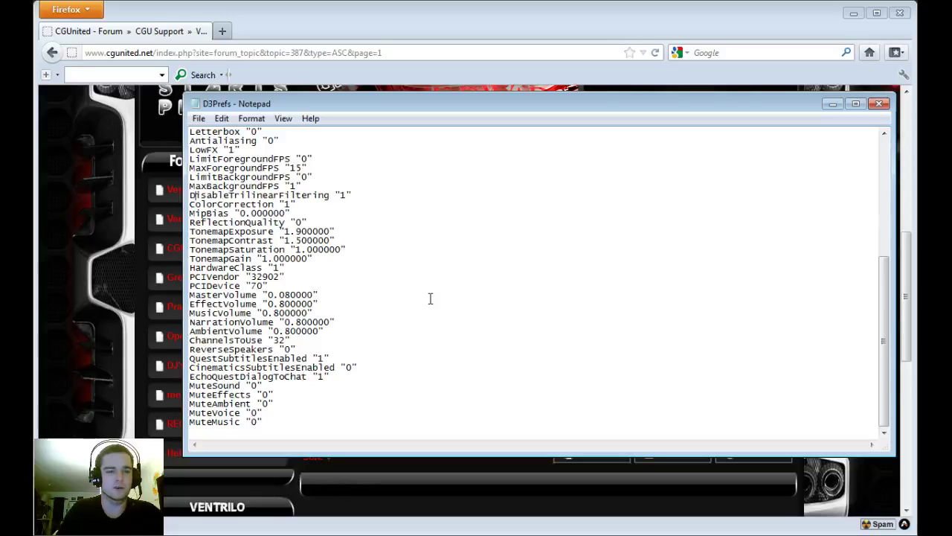
{"action": "key", "text": "Right"}
{"action": "key", "text": "Right"}
{"action": "key", "text": "Right"}
{"action": "key", "text": "Right"}
{"action": "key", "text": "Right"}
{"action": "key", "text": "Right"}
{"action": "key", "text": "Right"}
{"action": "key", "text": "Right"}
{"action": "key", "text": "Right"}
{"action": "key", "text": "Right"}
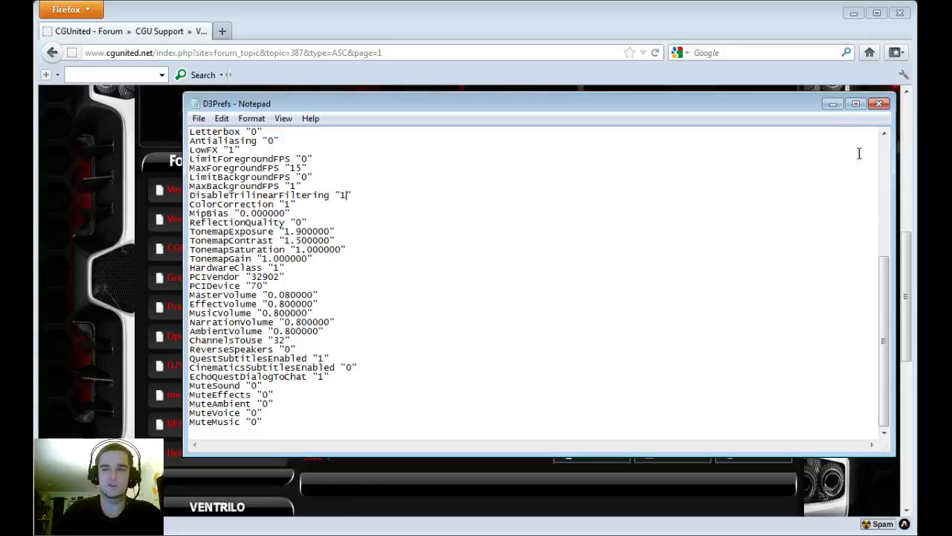
Step: Save the D3Prefs file under its existing name and close it
{"action": "left_click", "coordinate": [195, 104]}
{"action": "left_click", "coordinate": [215, 135]}
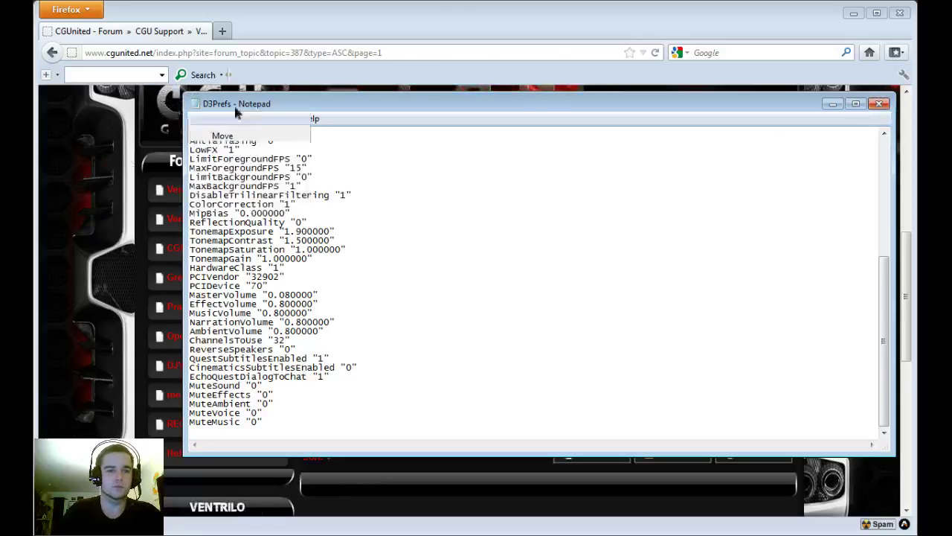
{"action": "left_click", "coordinate": [199, 118]}
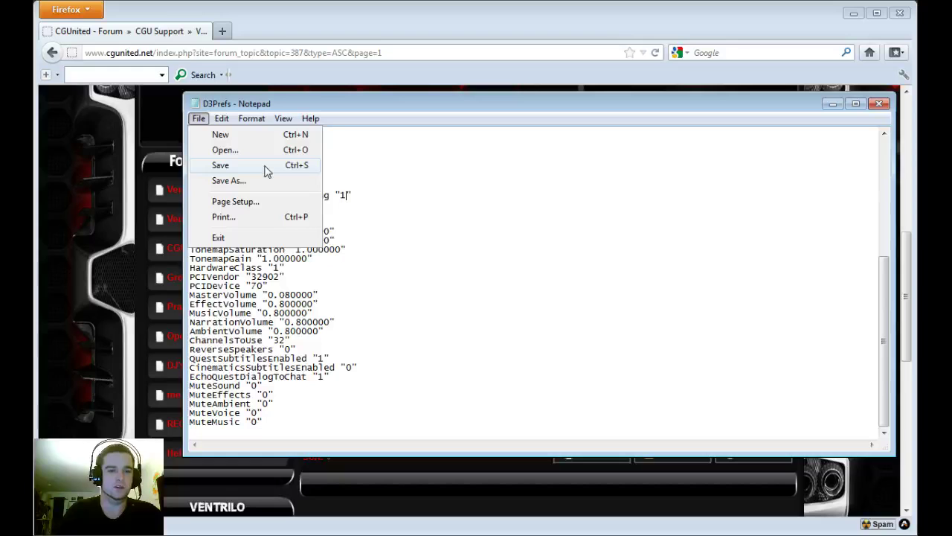
{"action": "left_click", "coordinate": [266, 172]}
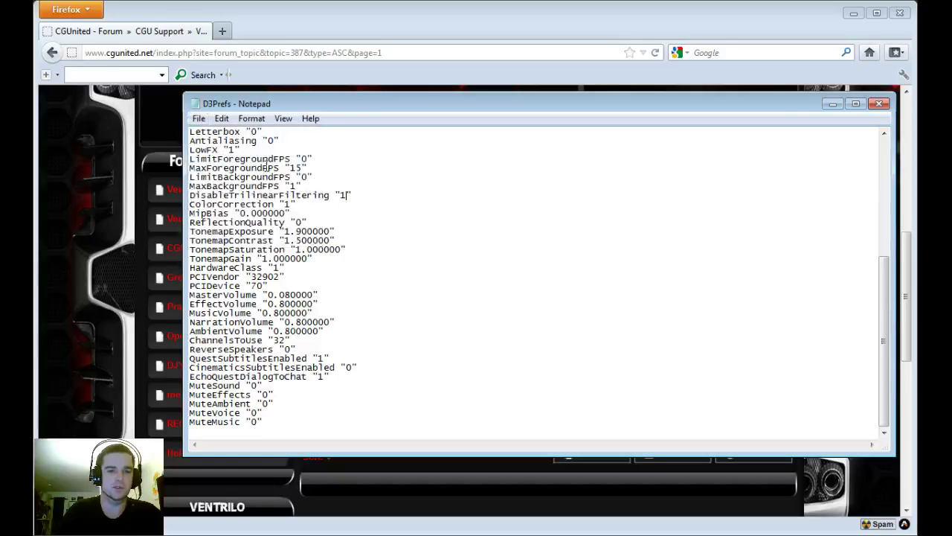
{"action": "left_click", "coordinate": [878, 105]}
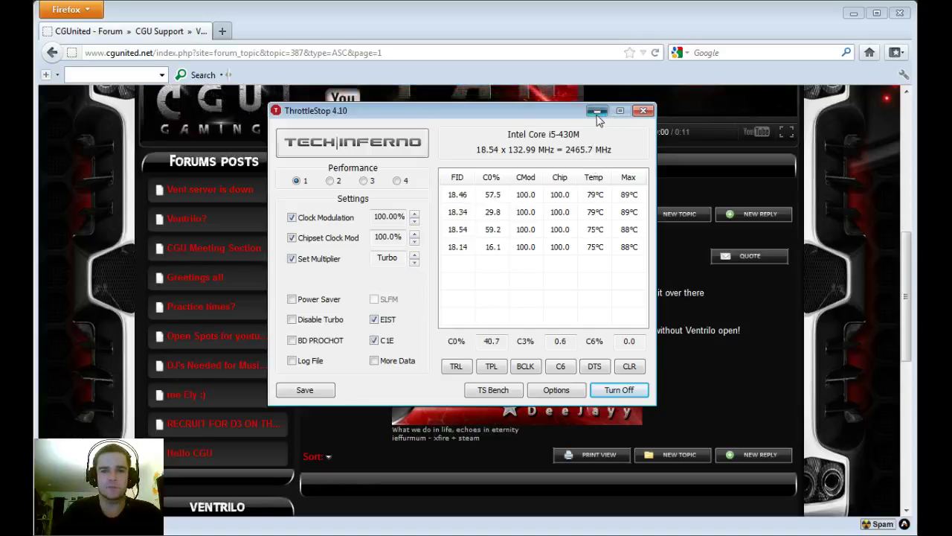
Step: Minimize the ThrottleStop window and view the CGUnited forum page up to its header banner
{"action": "left_click", "coordinate": [597, 112]}
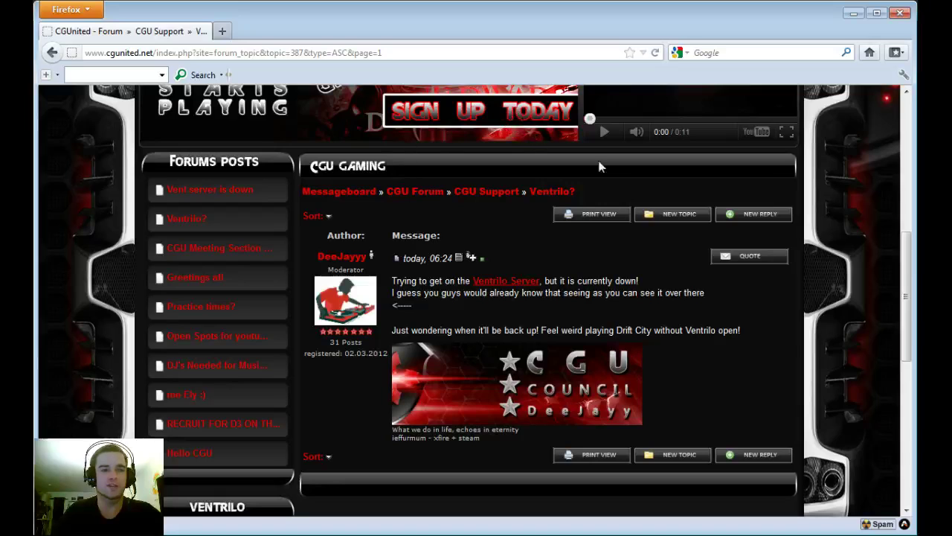
{"action": "mouse_move", "coordinate": [506, 280]}
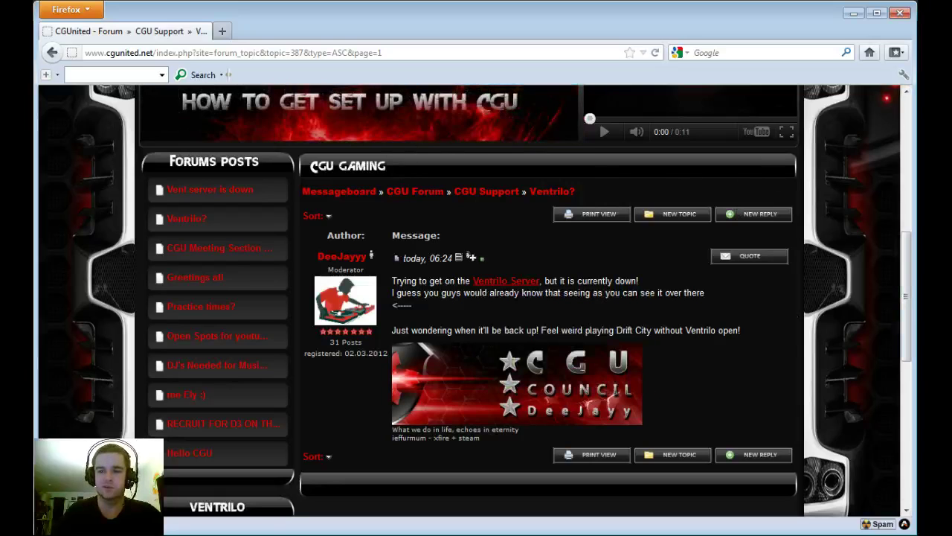
{"action": "left_click", "coordinate": [552, 191]}
{"action": "scroll", "coordinate": [563, 248], "scroll_direction": "up", "scroll_amount": 5}
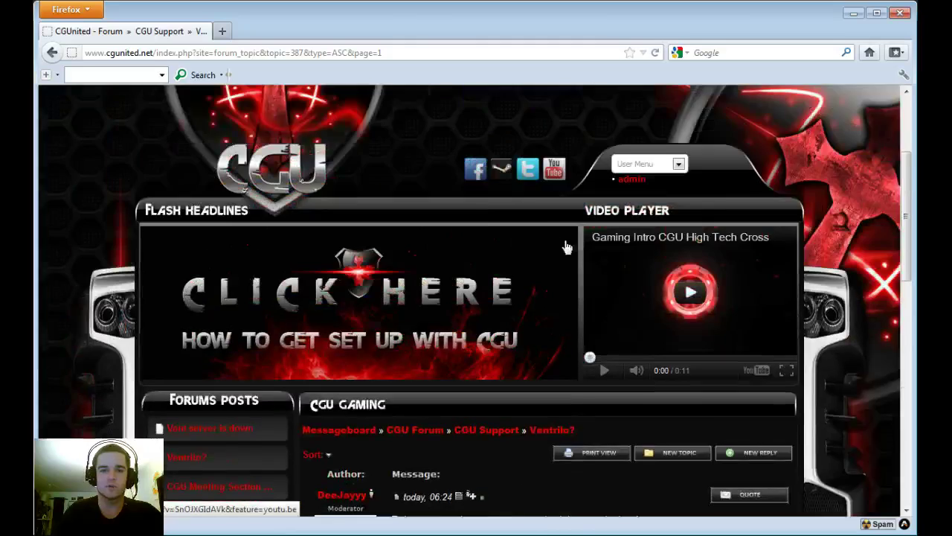